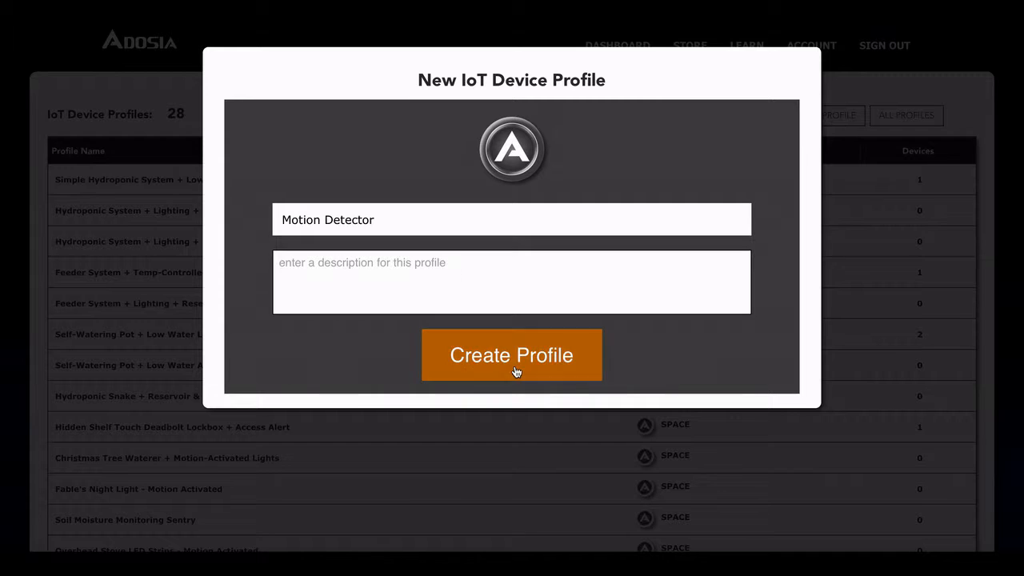
Step: Create the new IoT device profile named Motion Detector
left_click(514, 369)
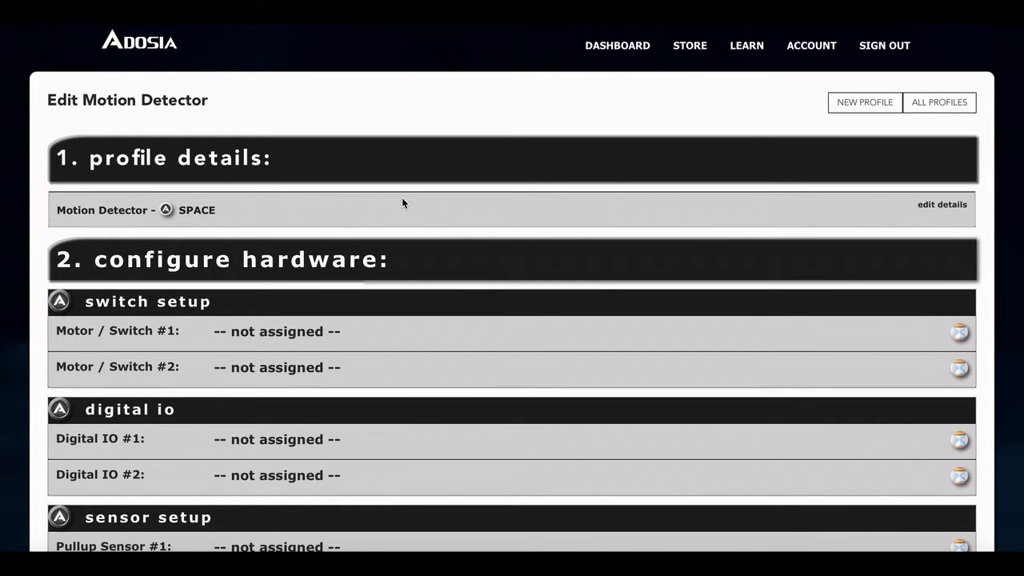
scroll(427, 341, "down", 1)
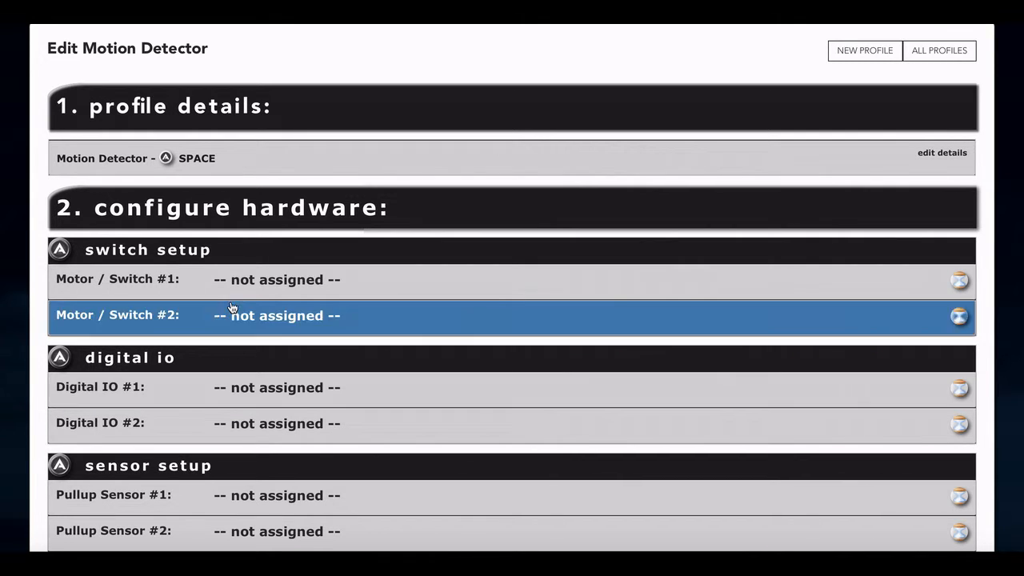
Step: Configure Motor / Switch #1 as a 12V DC Motor / Switch in by trigger mode with a 600-second run cycle, and deploy it
left_click(231, 291)
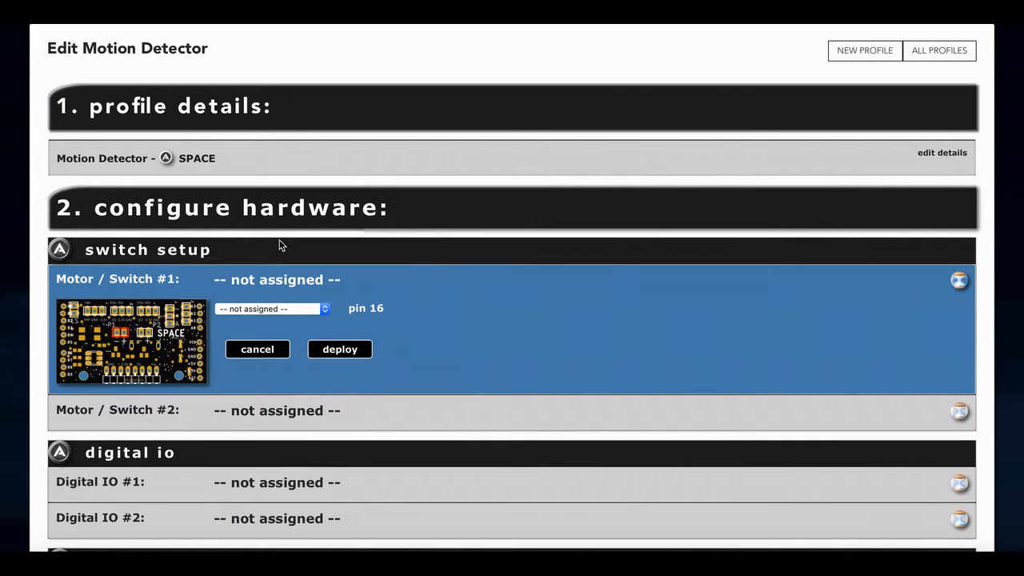
left_click(247, 309)
left_click(259, 359)
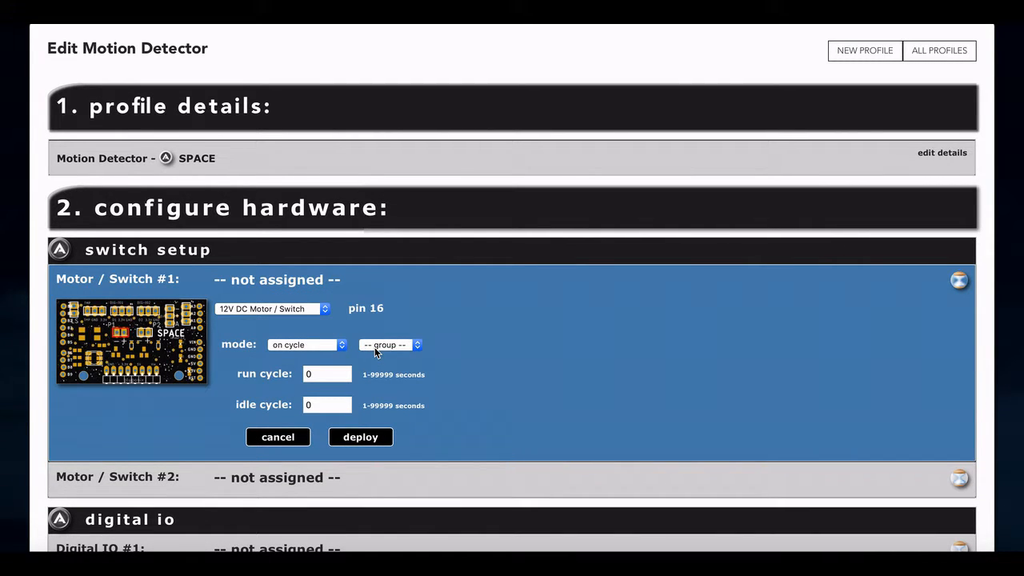
left_click(314, 344)
left_click(312, 360)
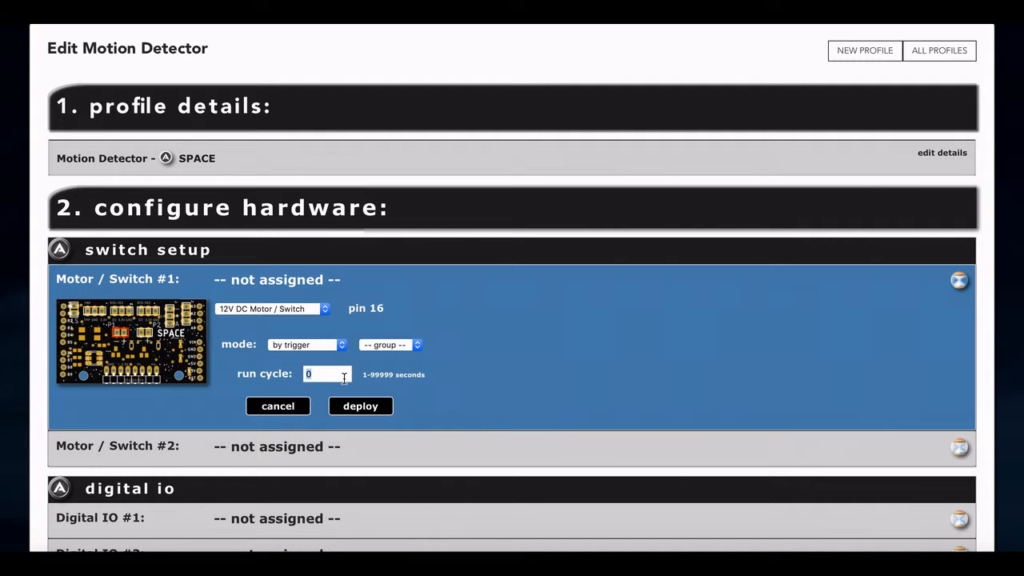
left_click(360, 406)
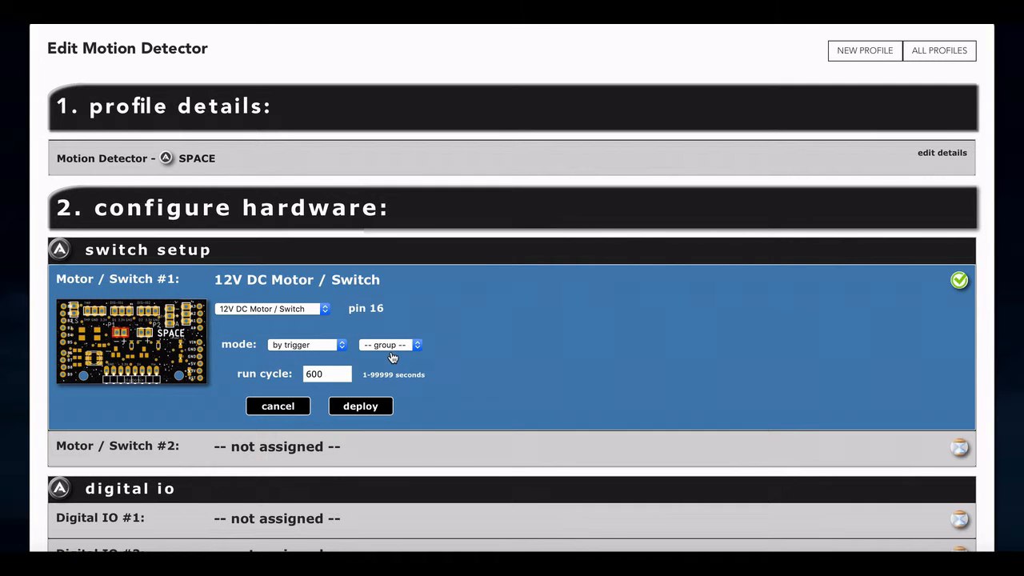
Step: Try assigning Motor / Switch #1 to group 1, and reset its group selection to unassigned
left_click(368, 460)
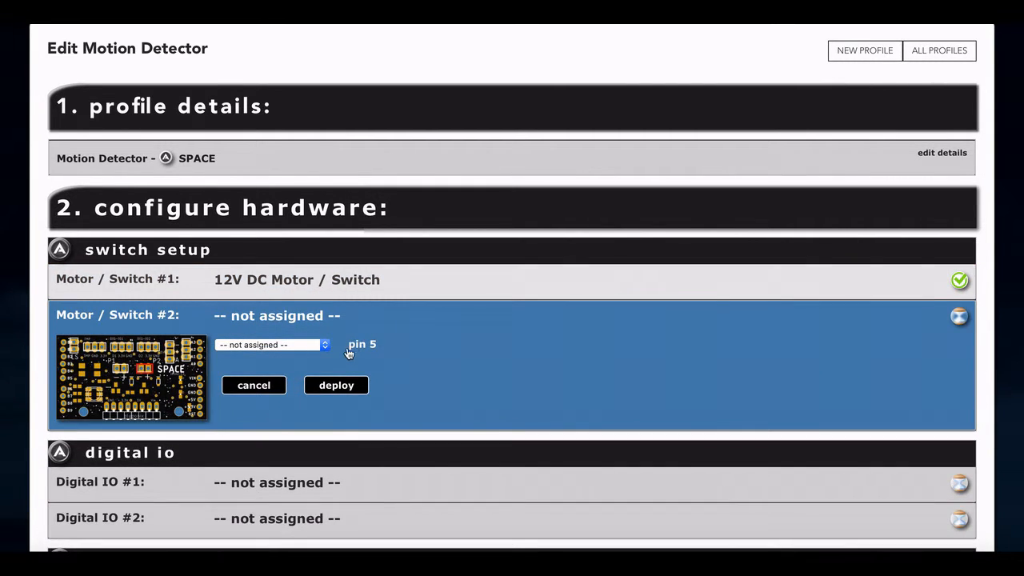
left_click(373, 282)
left_click(404, 345)
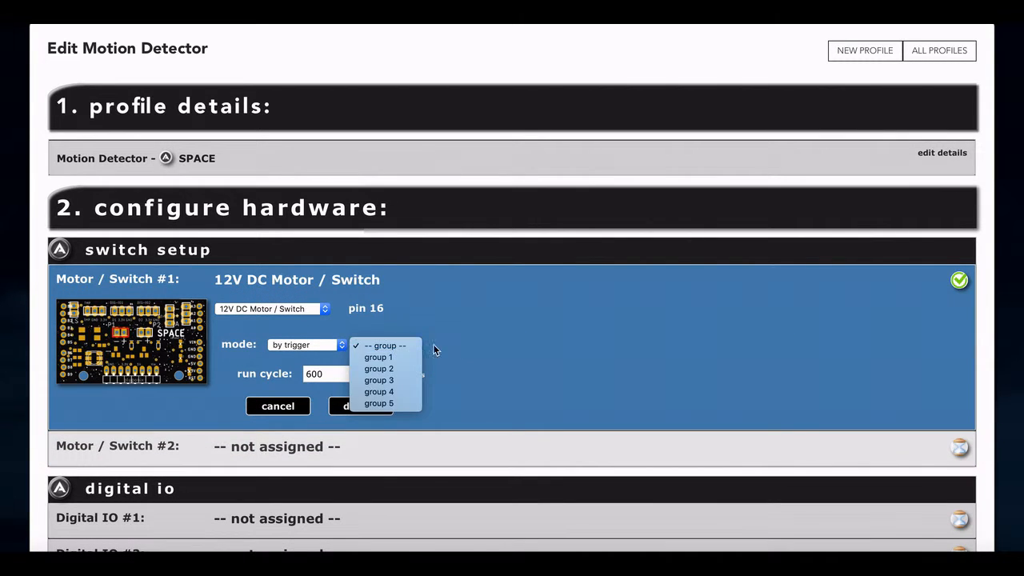
left_click(436, 349)
left_click(384, 346)
left_click(384, 358)
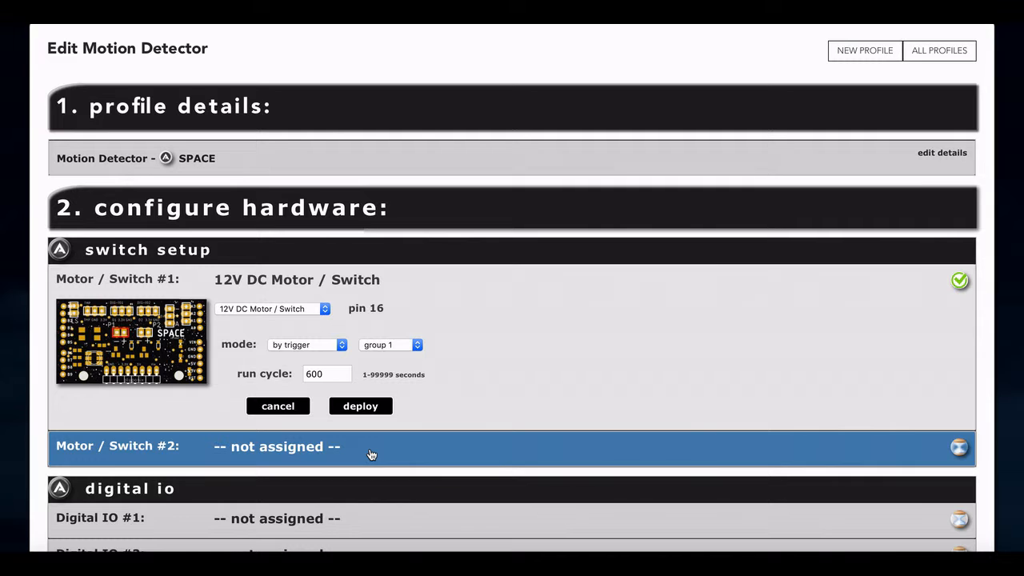
left_click(395, 349)
left_click(385, 334)
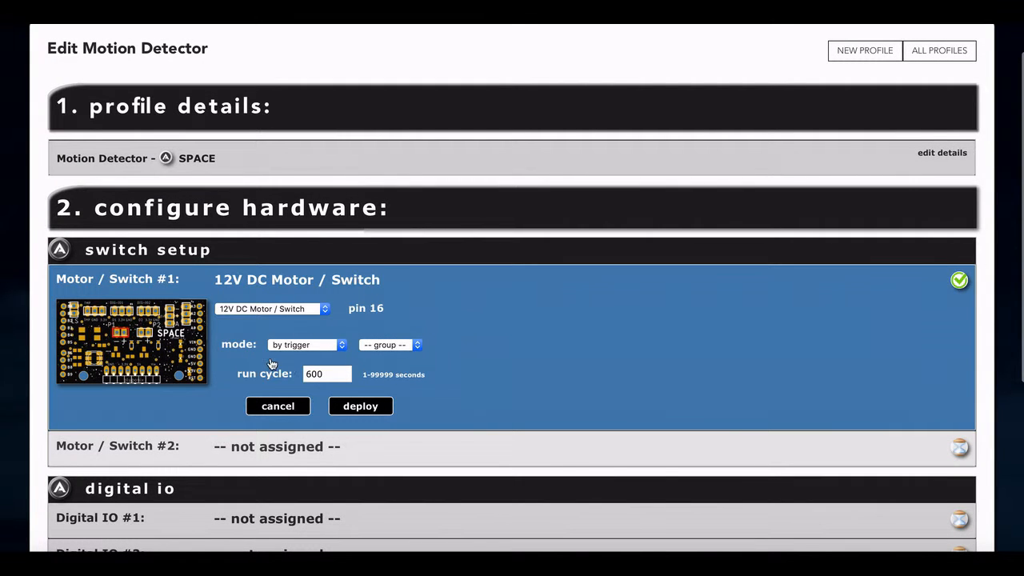
Step: Assign Digital IO #1 as a Motion Detector with its default settings and deploy it
scroll(399, 359, "down", 3)
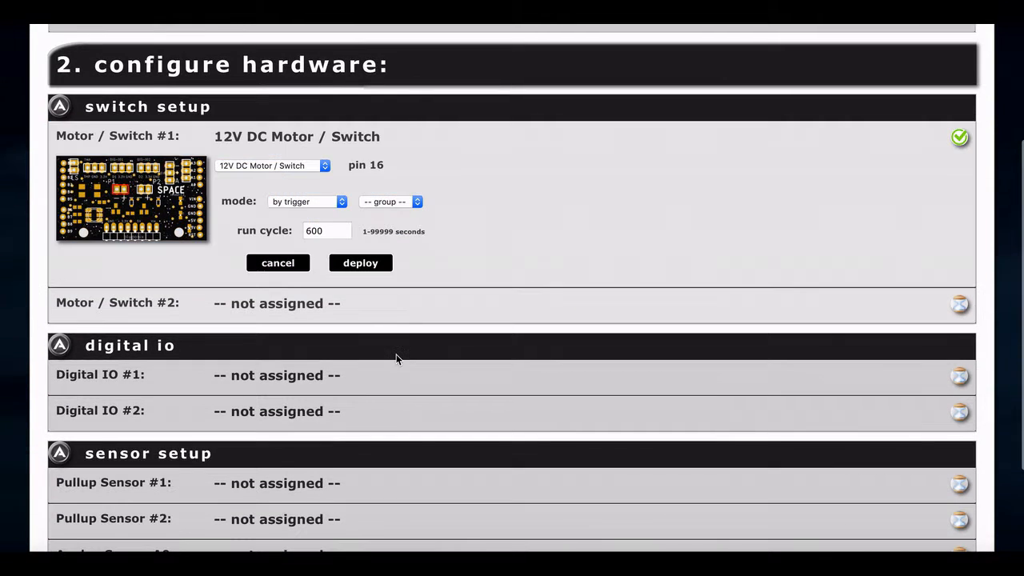
left_click(384, 382)
left_click(297, 272)
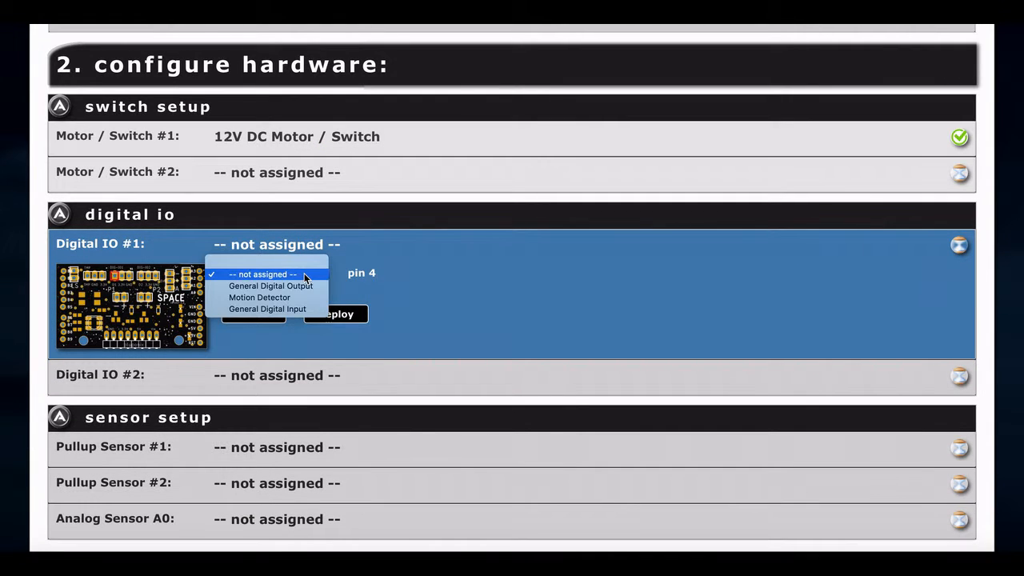
left_click(259, 296)
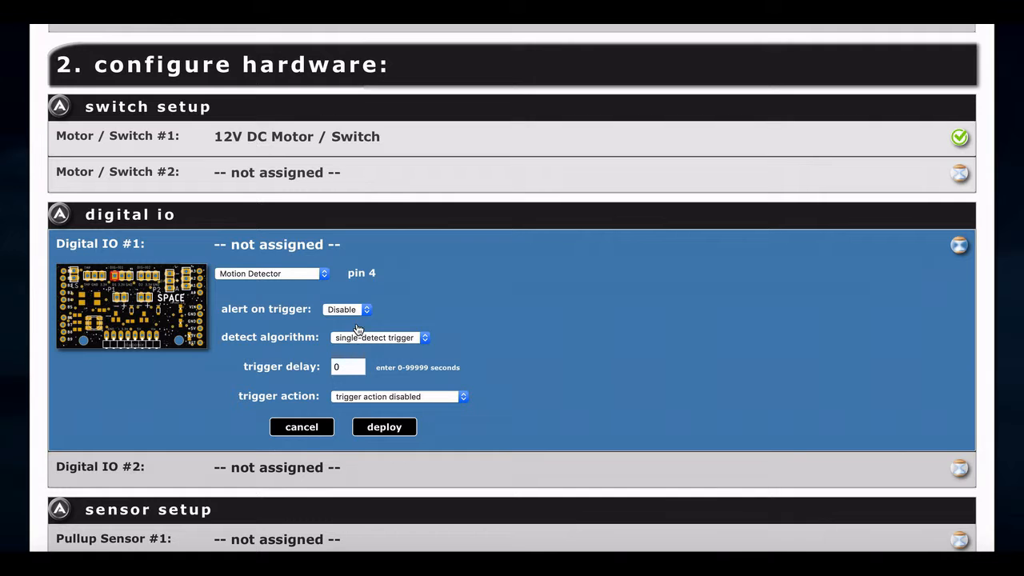
left_click(381, 430)
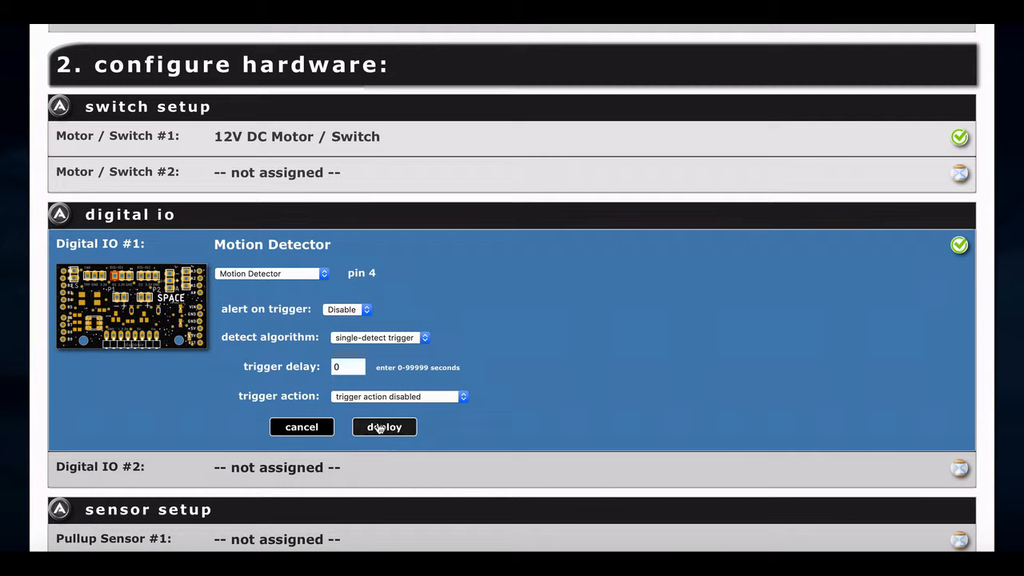
Step: Set the Motion Detector's trigger action to pin 16 - 12V DC Motor / Switch and deploy the change
left_click(375, 398)
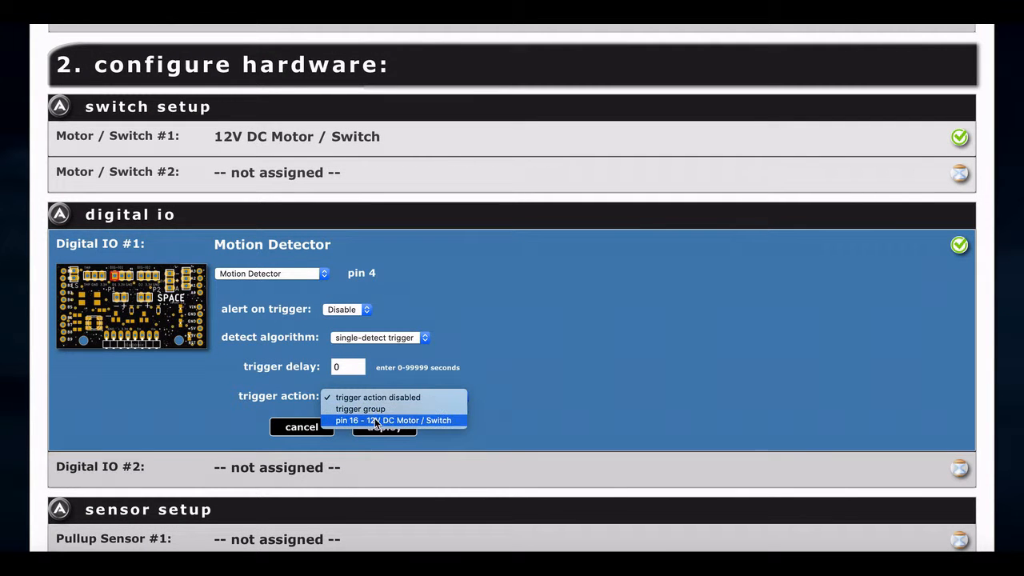
left_click(376, 422)
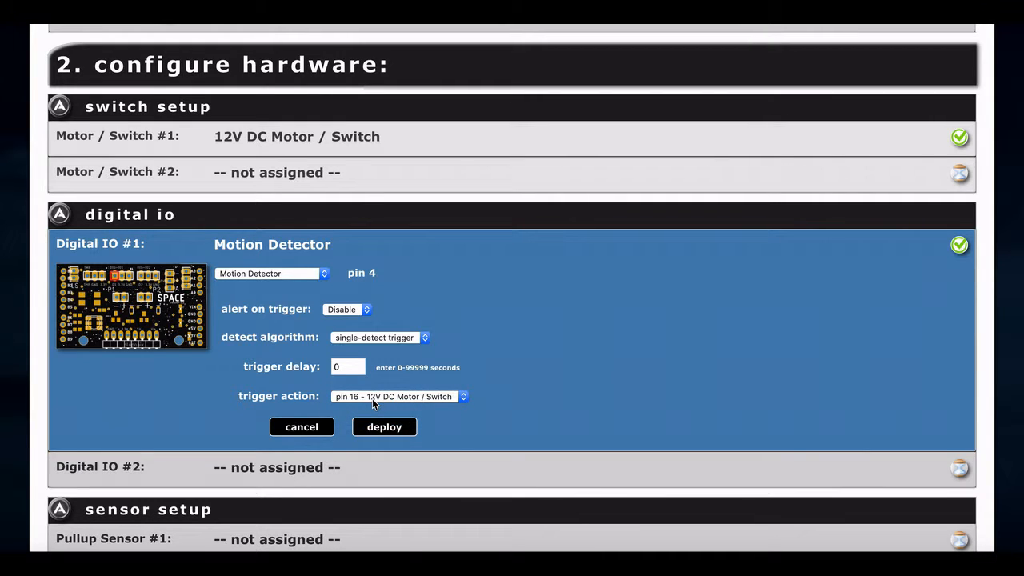
left_click(384, 426)
Step: Set the Motion Detector's detect algorithm to multi-detect trigger with 2 detects to trigger and a 30-second trigger delay
left_click(371, 150)
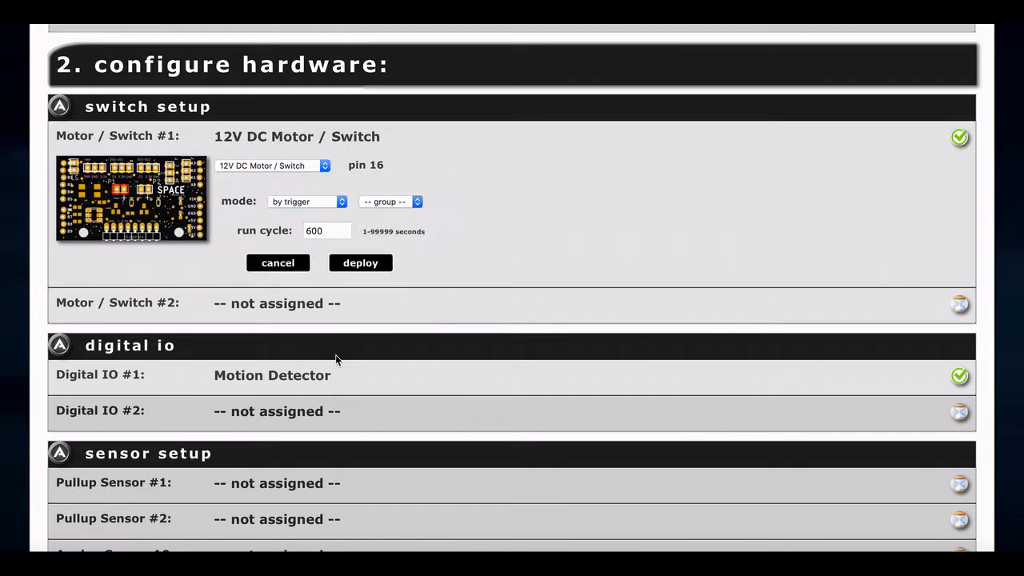
left_click(344, 376)
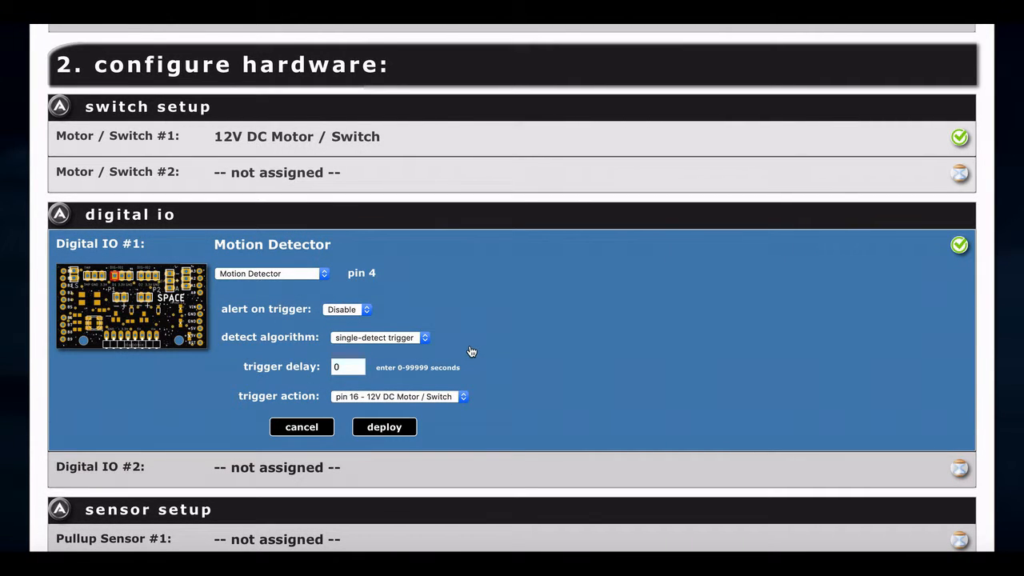
left_click(398, 338)
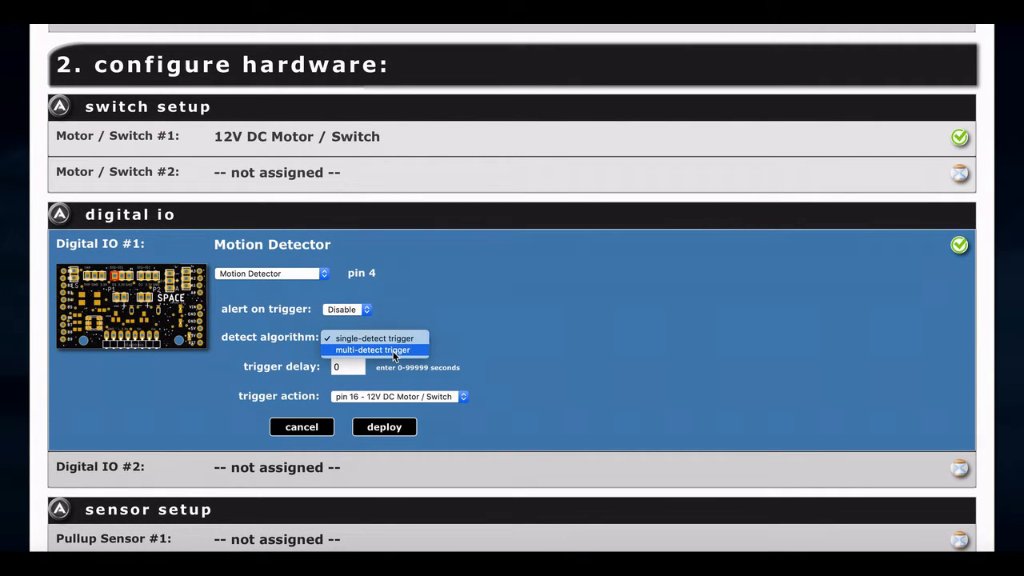
left_click(405, 350)
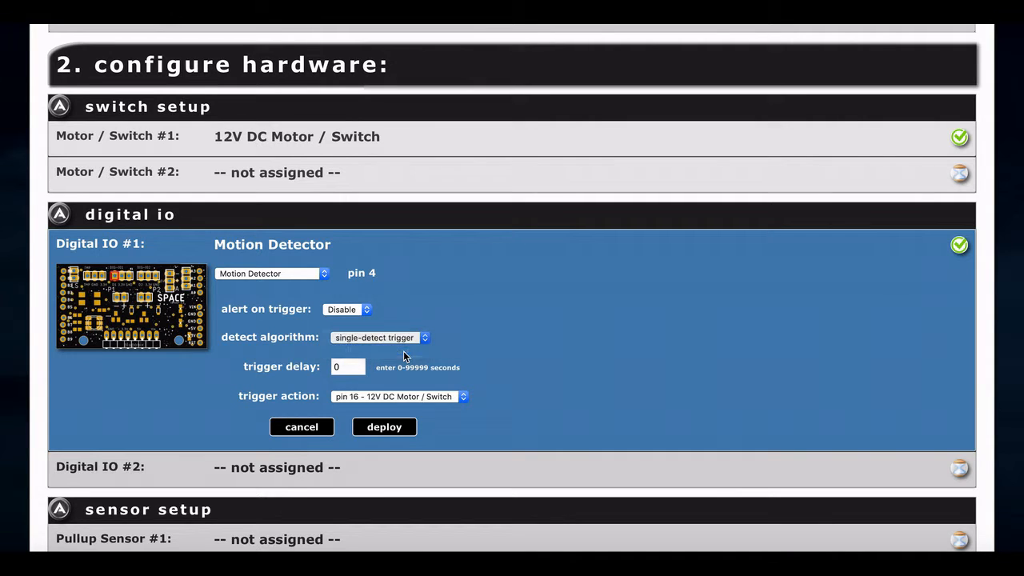
double_click(336, 366)
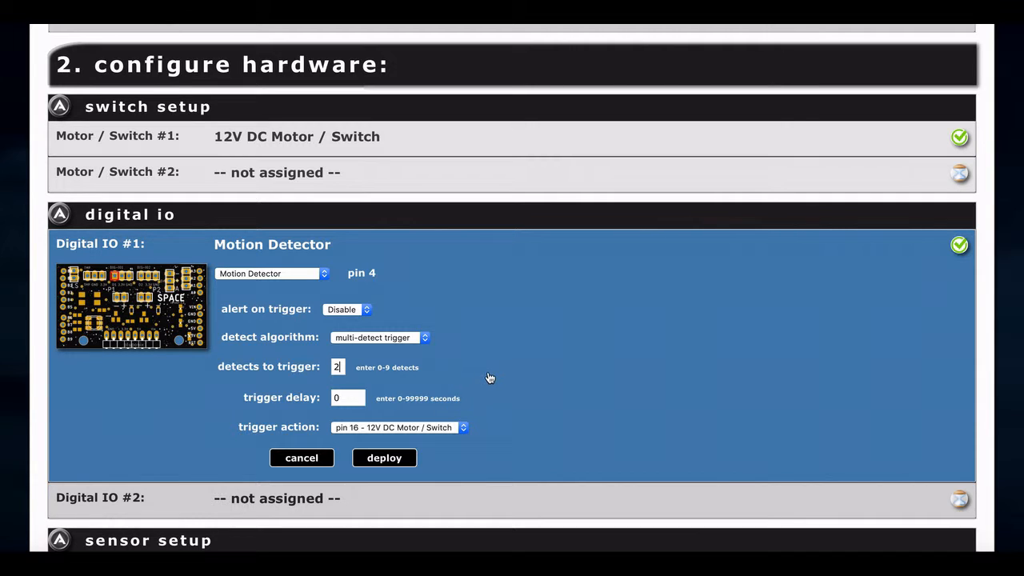
type("2")
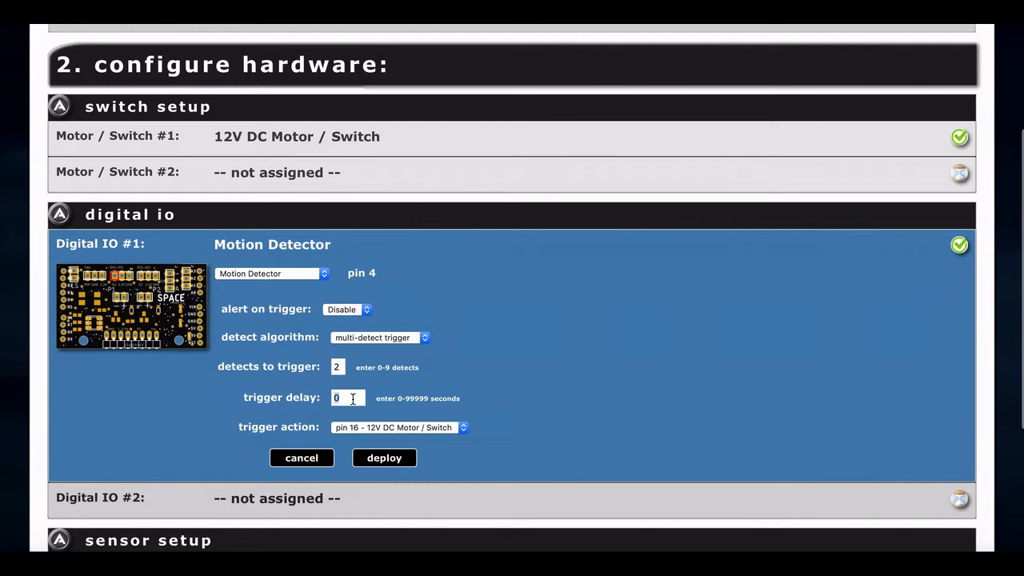
type("3")
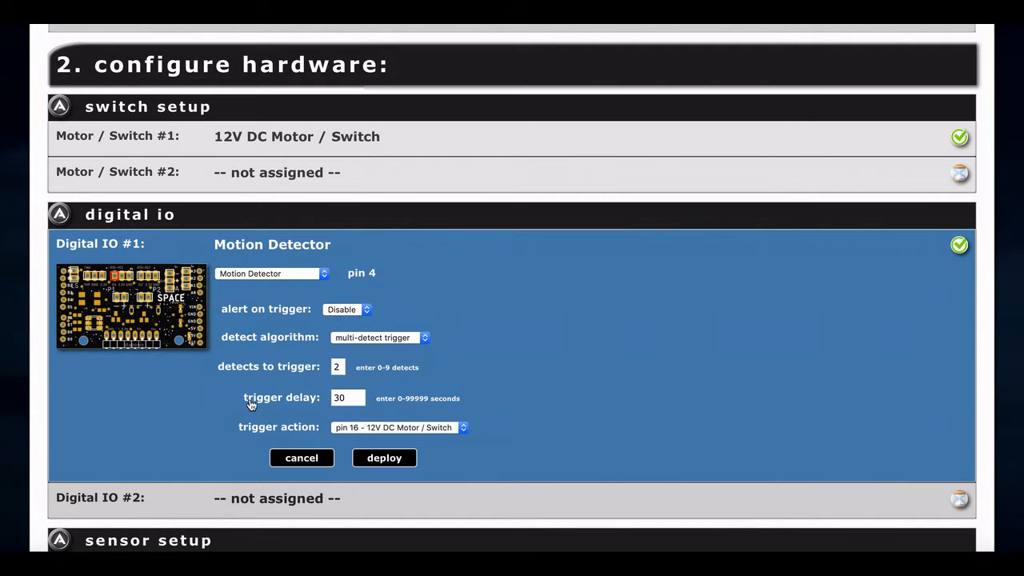
Step: Reset the Motion Detector to a 0-second trigger delay and the single-detect trigger algorithm, and deploy it
double_click(352, 397)
type("0")
left_click(390, 337)
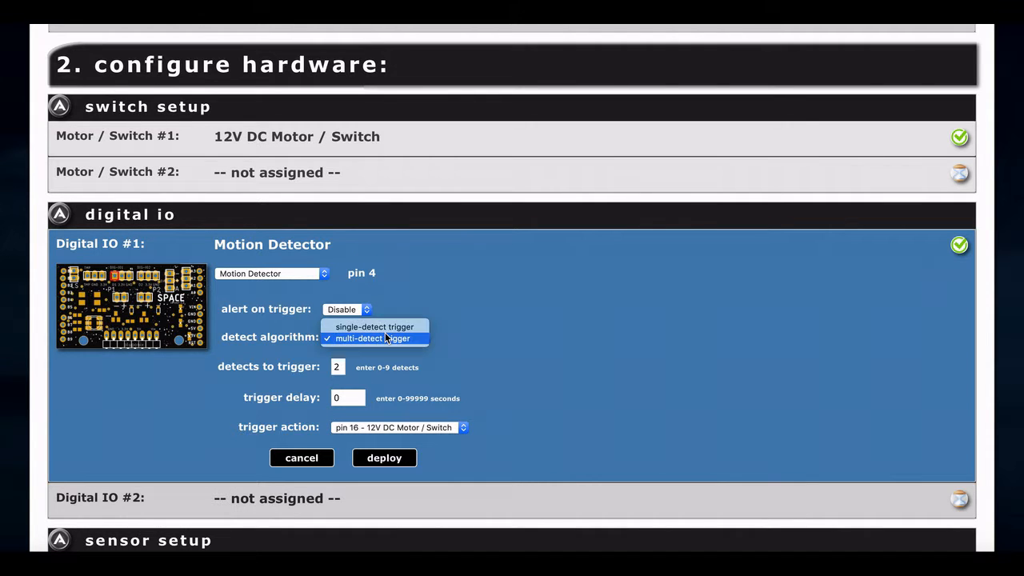
left_click(376, 326)
left_click(385, 427)
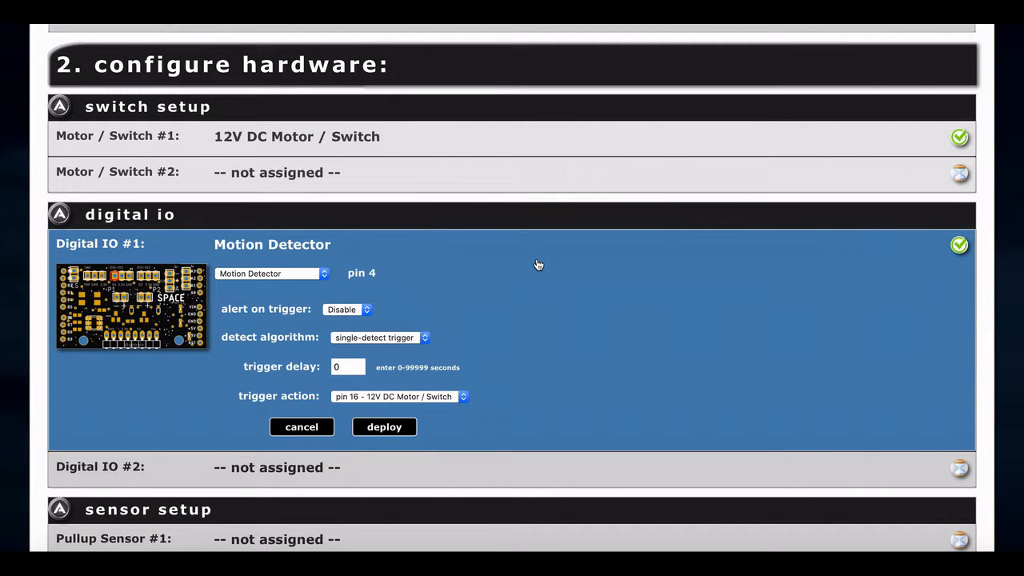
Step: Change Motor / Switch #1 to not assigned and deploy the change
scroll(544, 288, "down", 2)
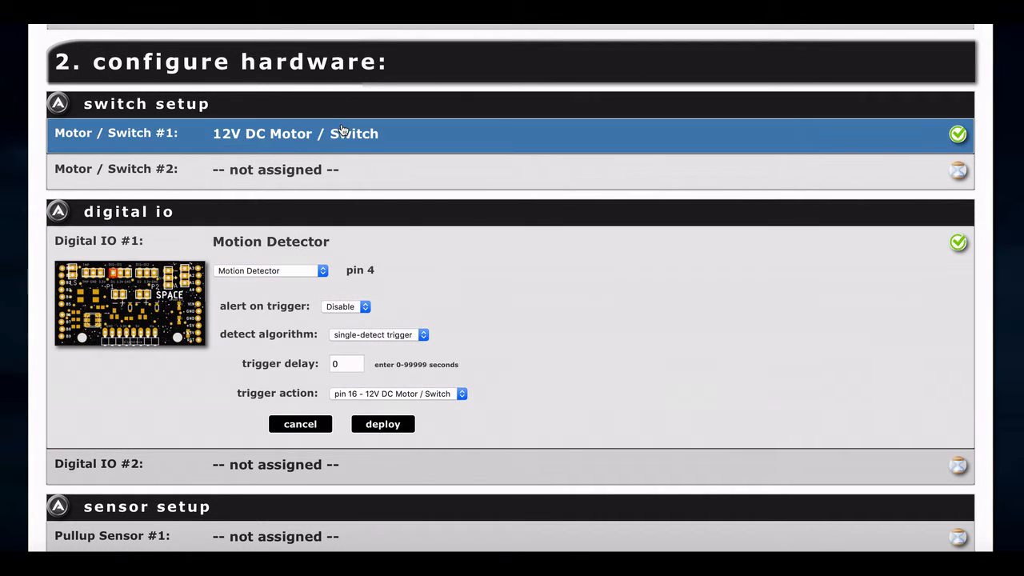
left_click(341, 130)
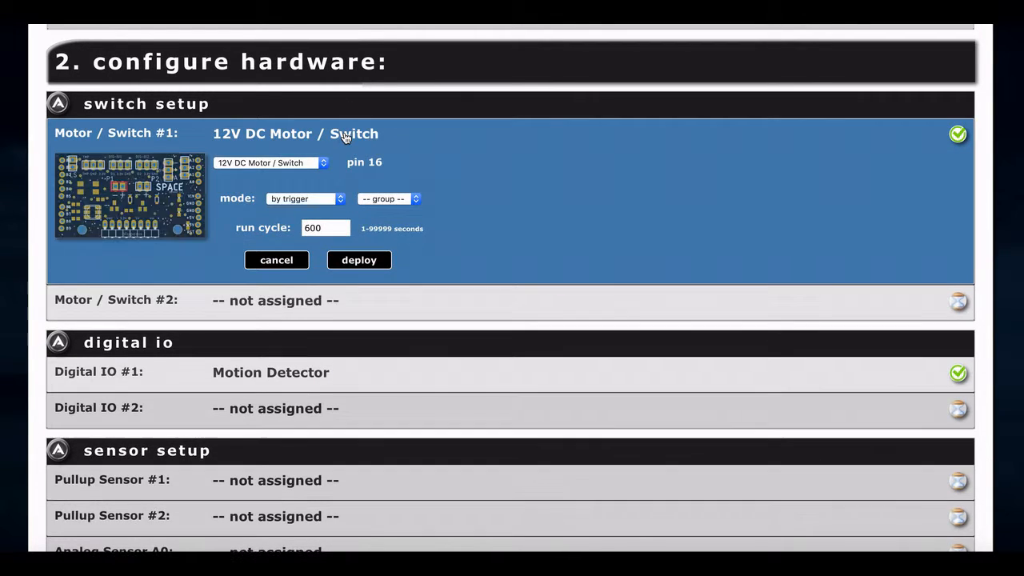
left_click(352, 376)
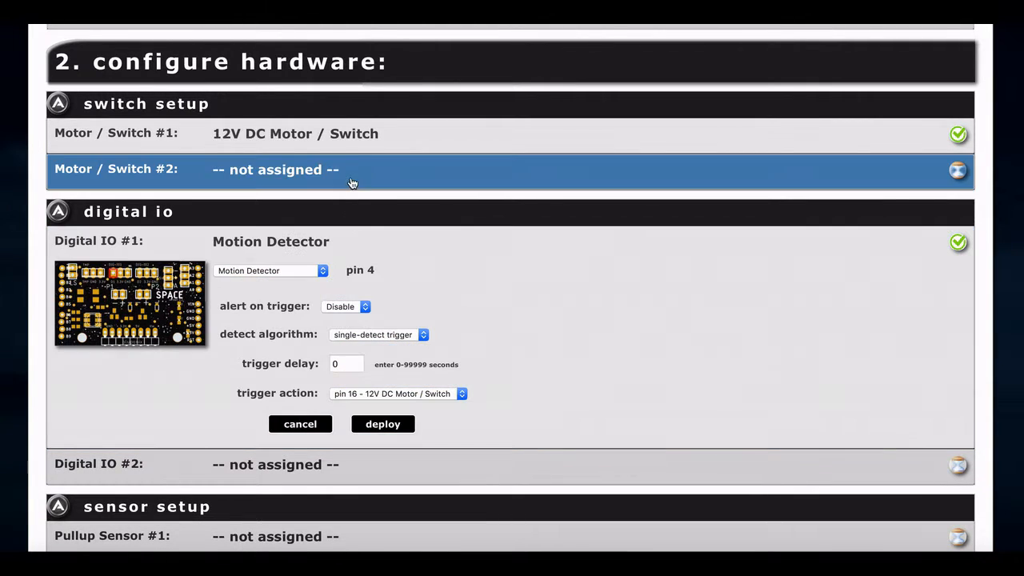
left_click(358, 148)
left_click(305, 164)
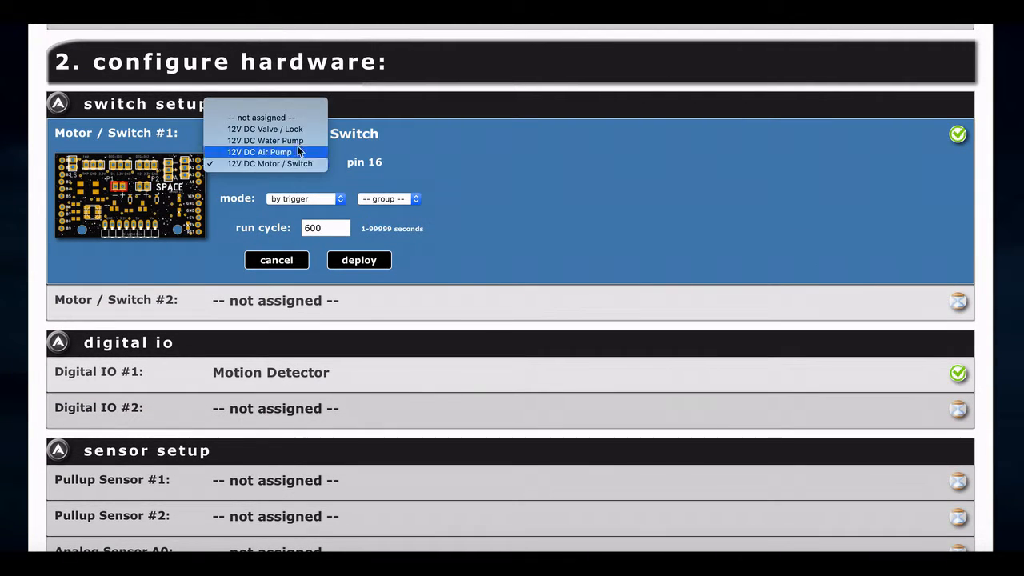
left_click(311, 112)
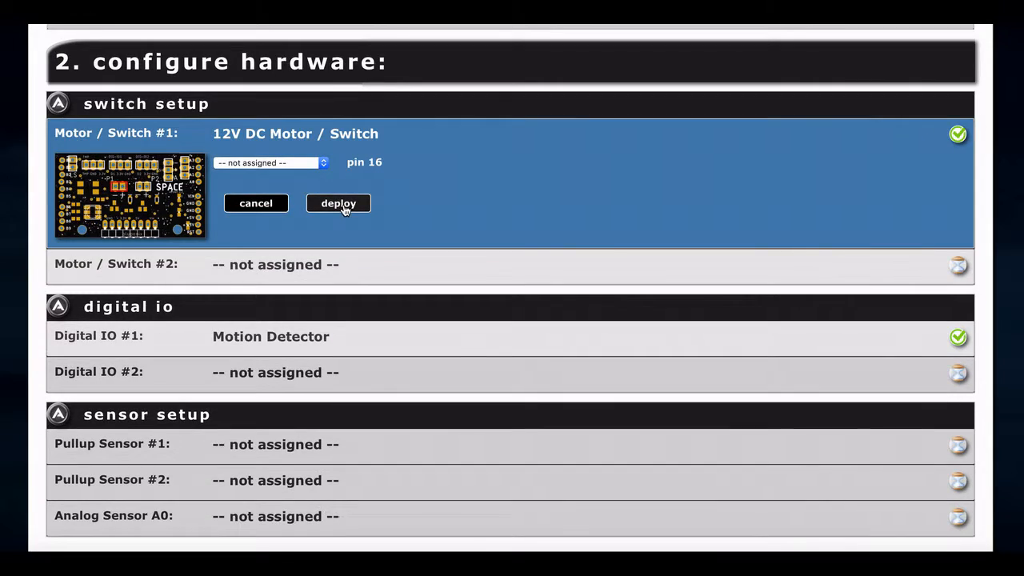
left_click(339, 205)
Step: Open the Digital IO #1 settings and examine the detect algorithm, trigger delay and trigger action options
left_click(313, 334)
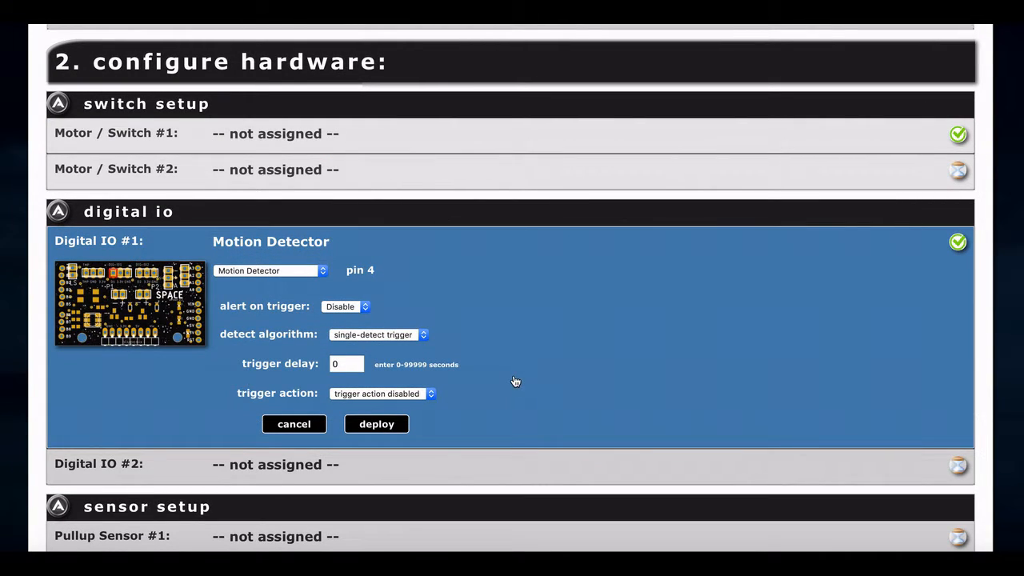
left_click(421, 336)
left_click(460, 315)
left_click(400, 394)
left_click(452, 366)
left_click(354, 398)
left_click(377, 364)
Step: Enable alert on trigger for the Motion Detector with the alert message "{device_name} detects motion!"
left_click(363, 309)
left_click(356, 320)
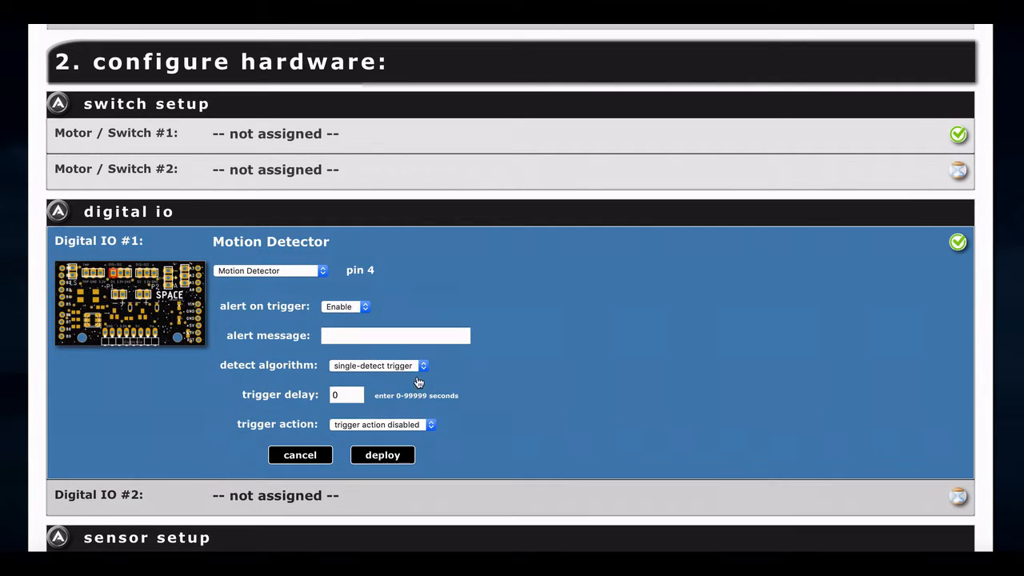
left_click(383, 337)
key("Right")
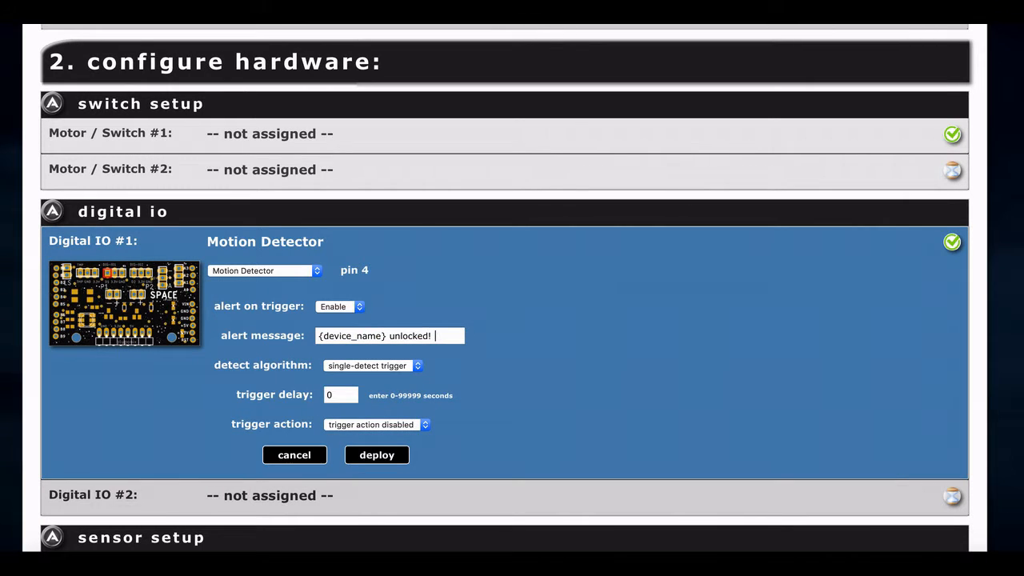
type("!")
key("Left")
key("shift+alt+Left")
type("det")
Step: Disable alert on trigger for the Motion Detector and deploy its settings
left_click(328, 308)
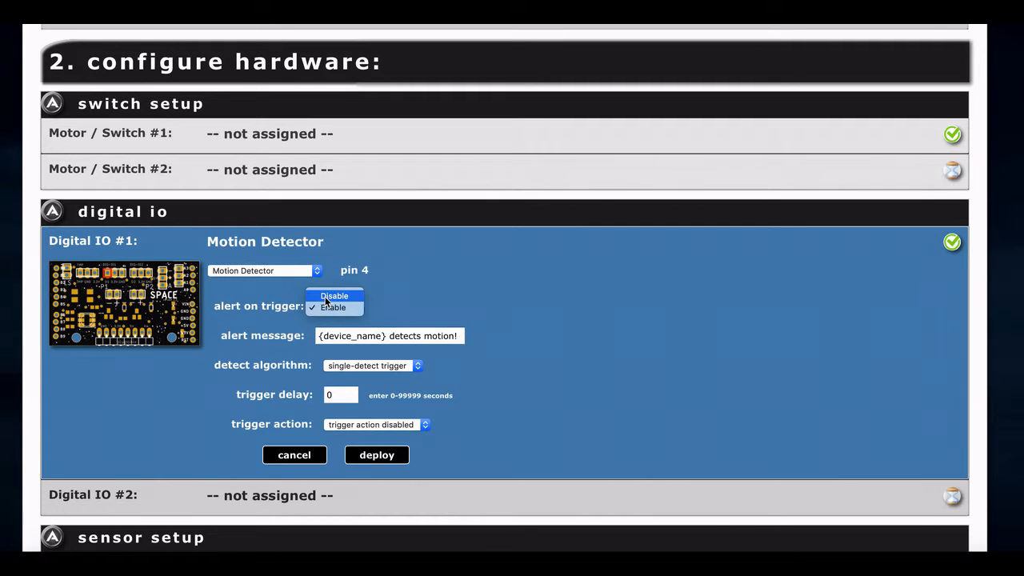
left_click(334, 294)
left_click(380, 425)
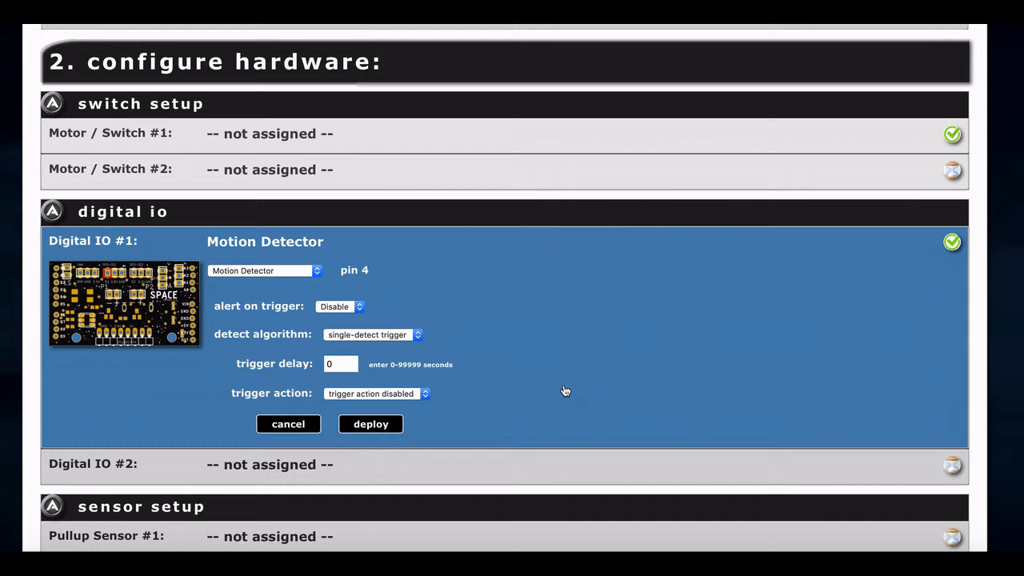
Step: Set the Motion Detector's trigger action to trigger group and choose group 1
left_click(370, 429)
left_click(361, 397)
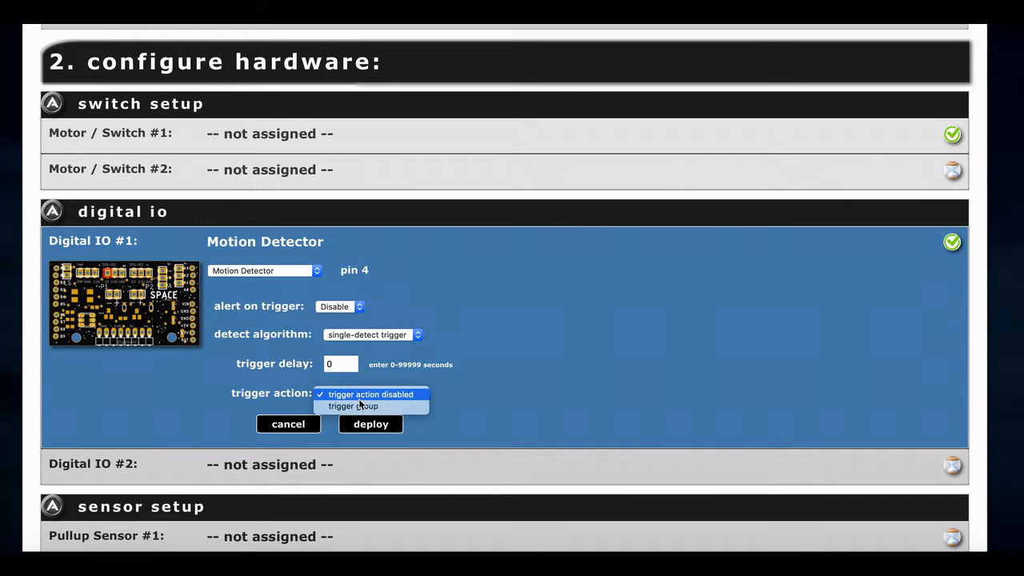
left_click(392, 408)
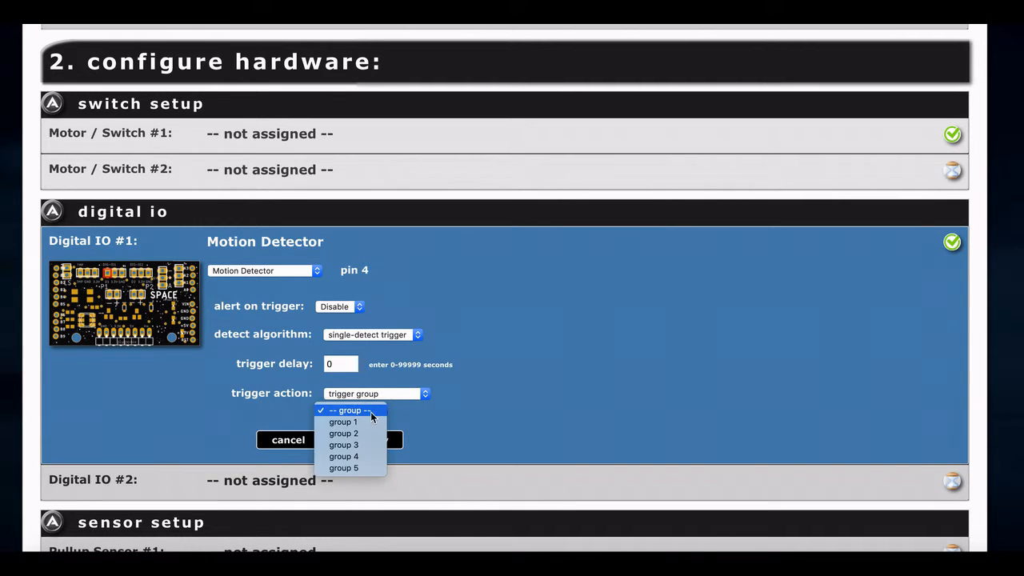
left_click(331, 410)
left_click(366, 425)
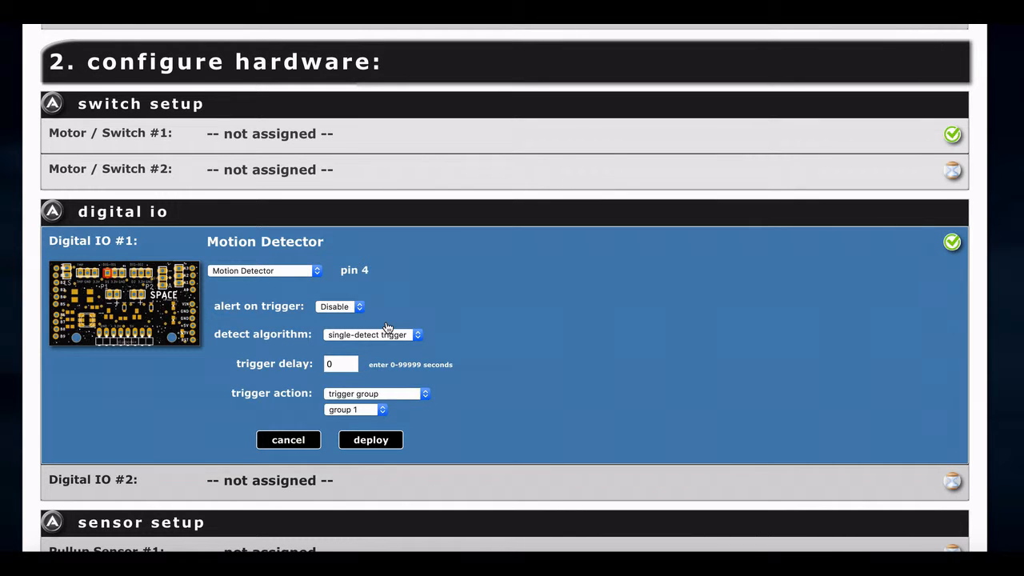
Step: Open the Digital IO #2 settings and assign General Digital Output to it
scroll(385, 326, "down", 1)
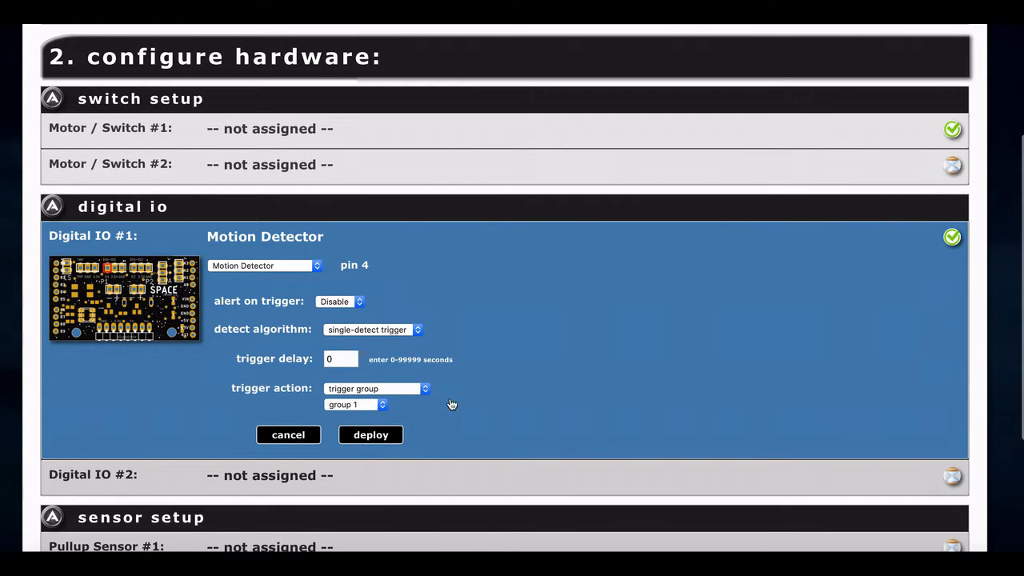
scroll(450, 405, "down", 3)
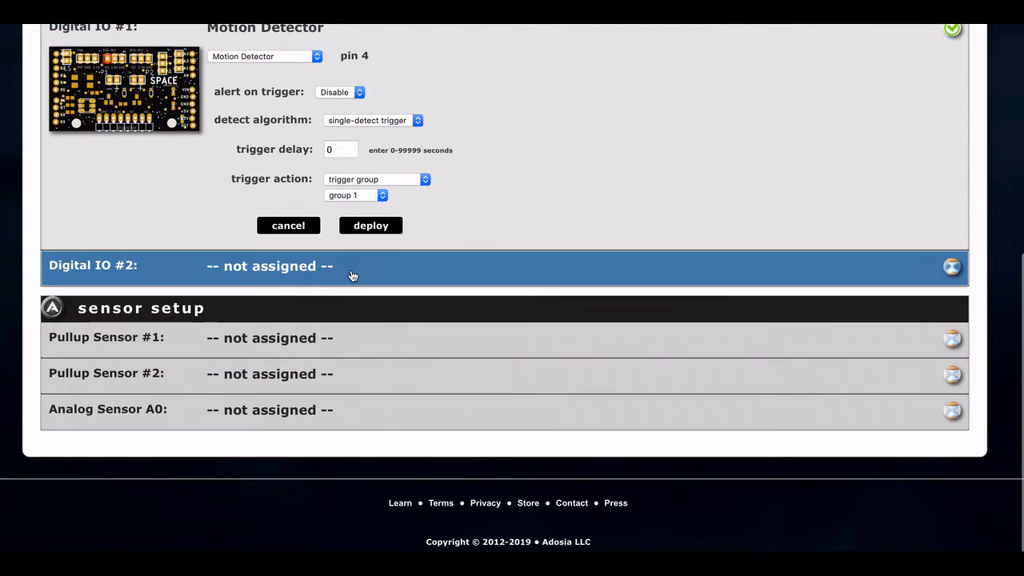
left_click(352, 275)
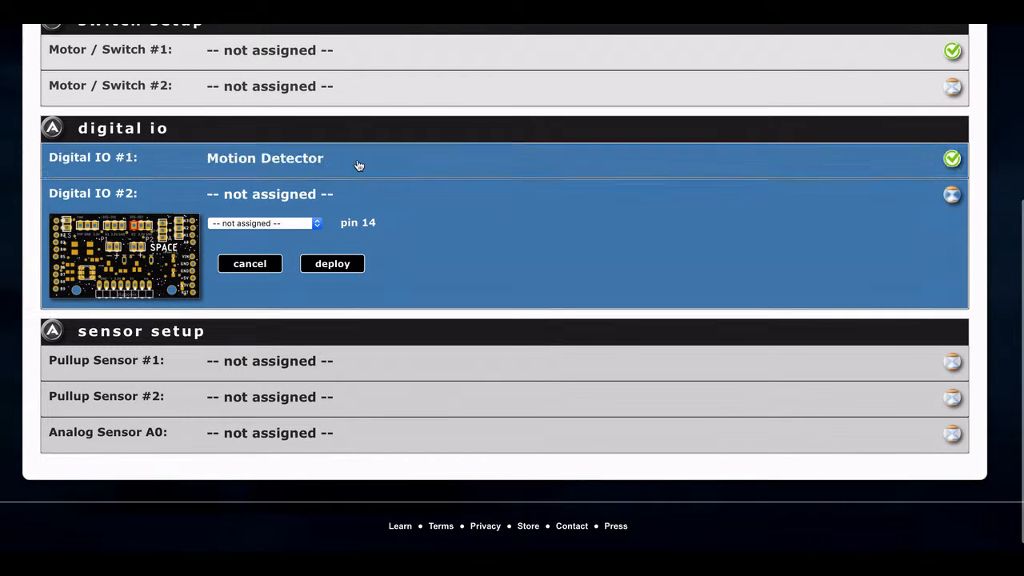
left_click(292, 229)
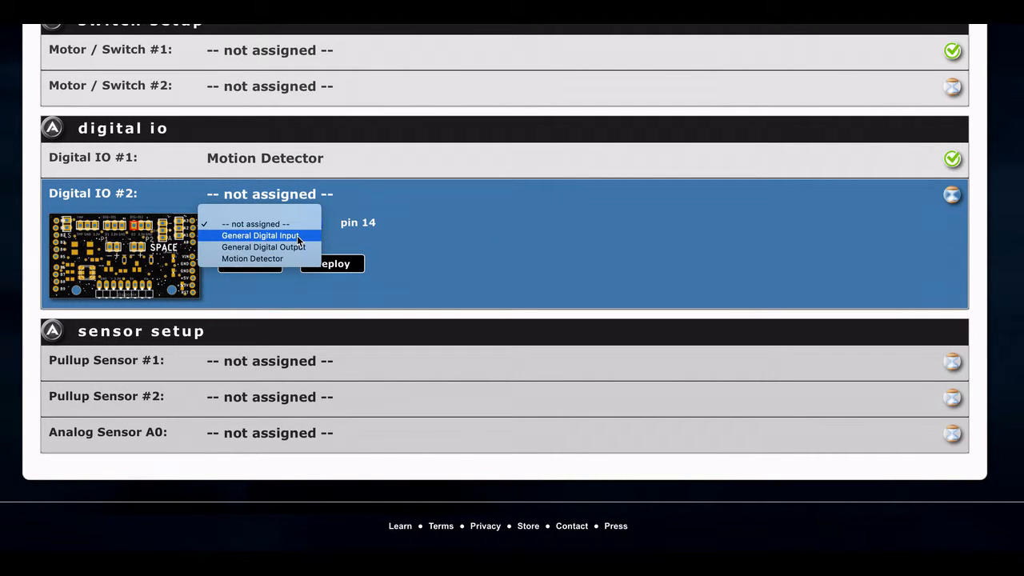
left_click(301, 248)
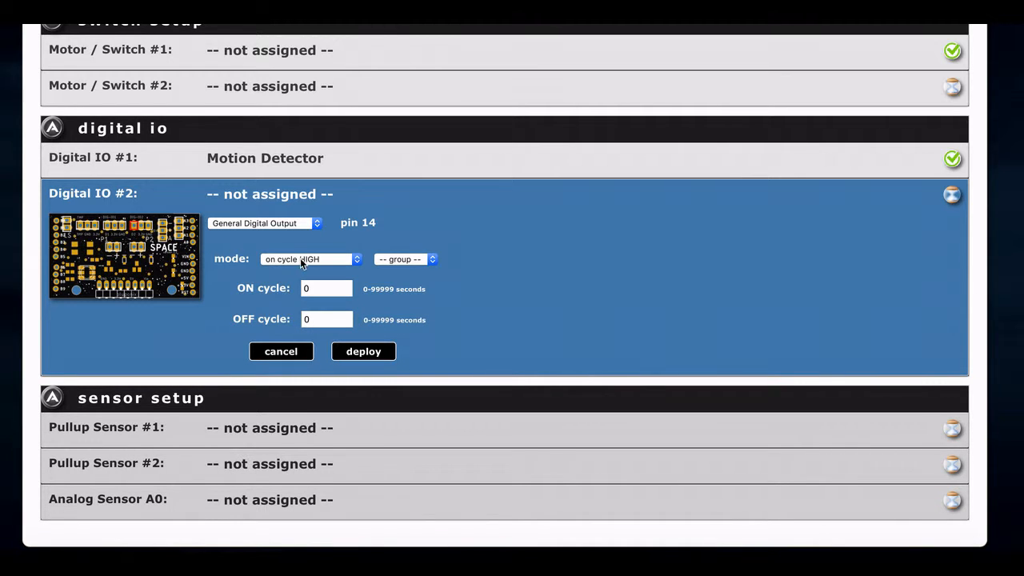
Step: Set the Digital IO #2 output mode to triggers HIGH with an ON cycle of 4 seconds and deploy it
left_click(346, 289)
left_click(334, 258)
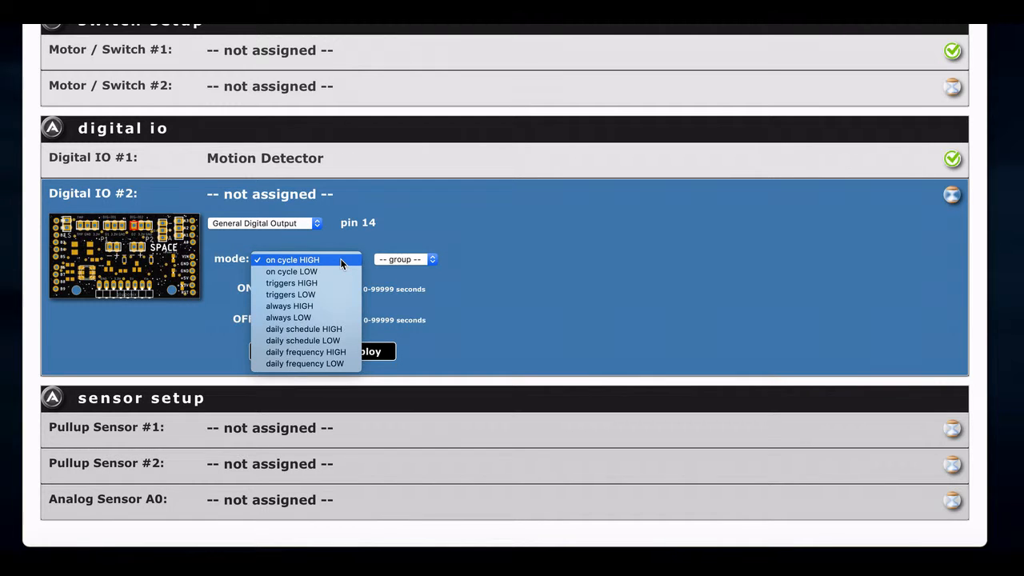
left_click(336, 257)
left_click(336, 255)
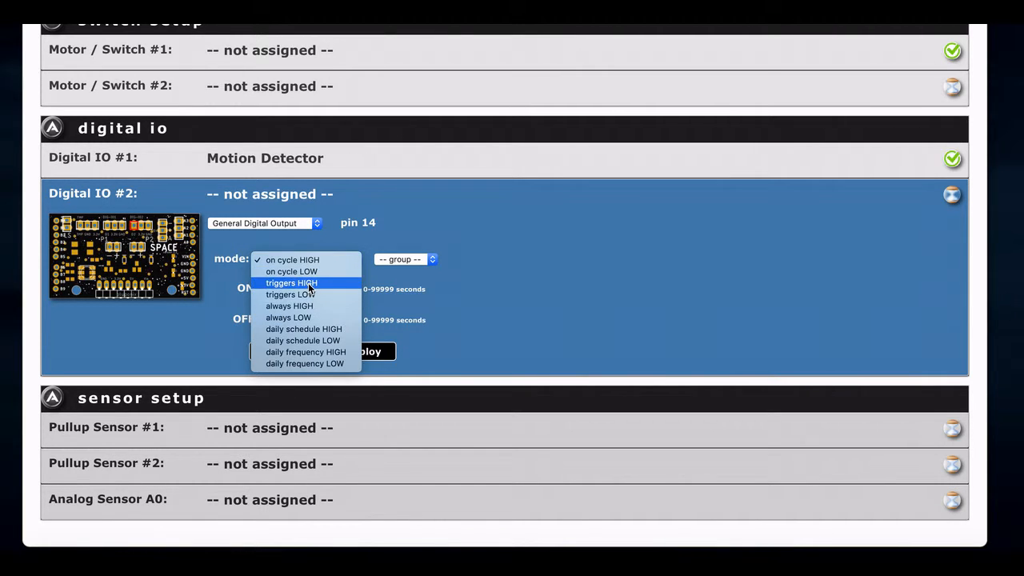
left_click(291, 283)
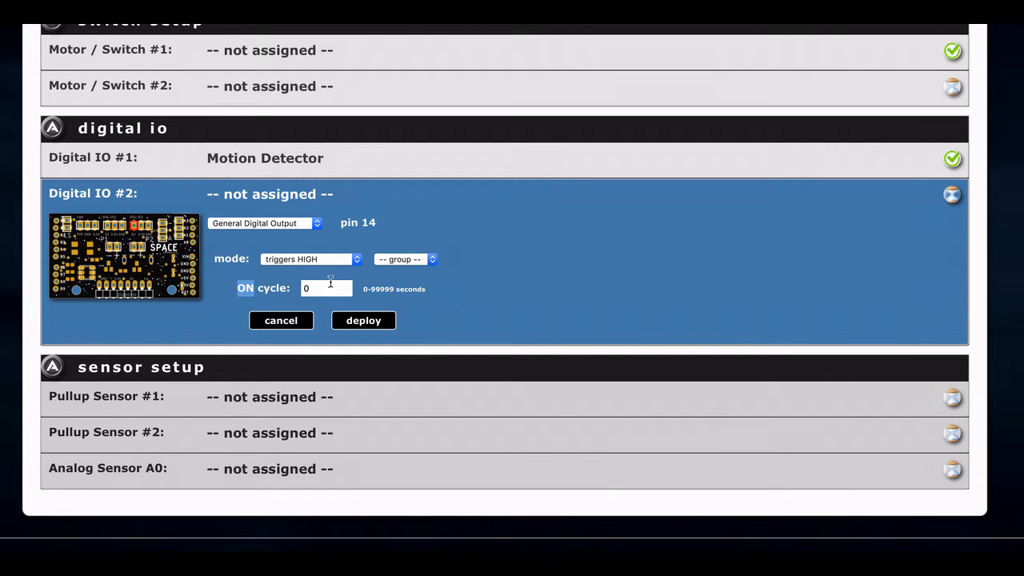
double_click(325, 287)
type("4")
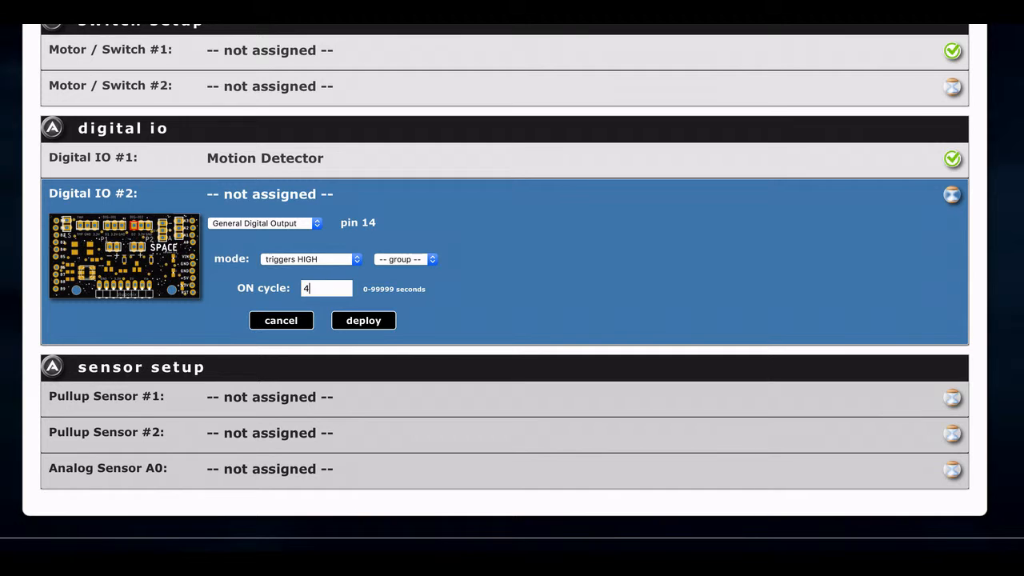
left_click(365, 321)
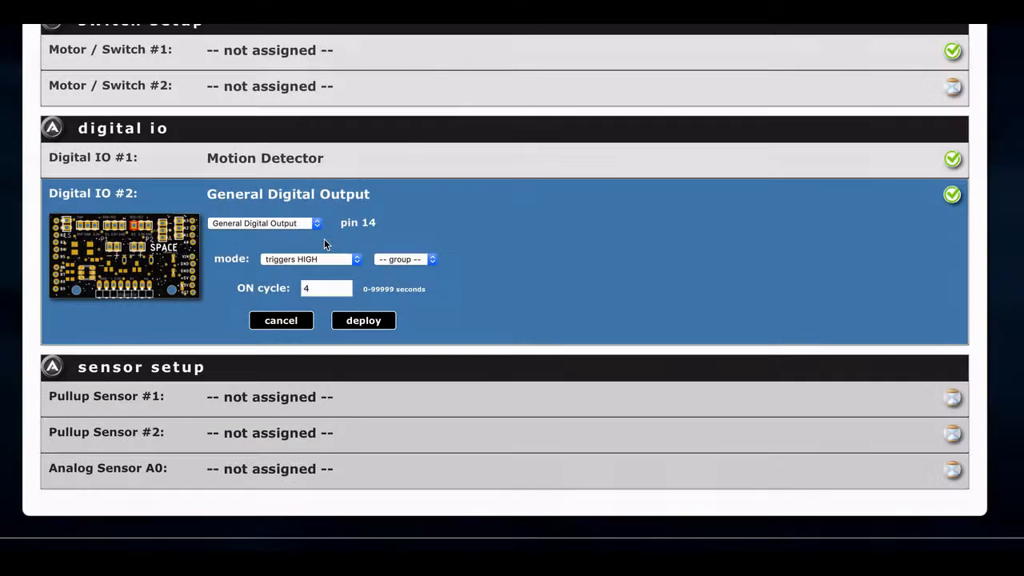
Step: Set the trigger action of the Digital IO #1 Motion Detector to pin 14 - General Digital Output and deploy it
scroll(324, 239, "up", 3)
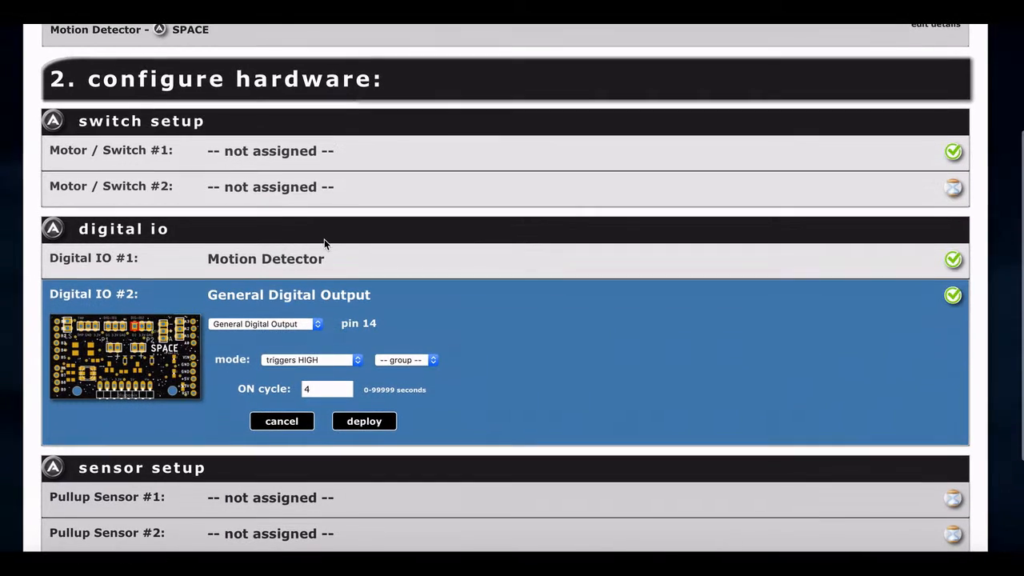
left_click(305, 265)
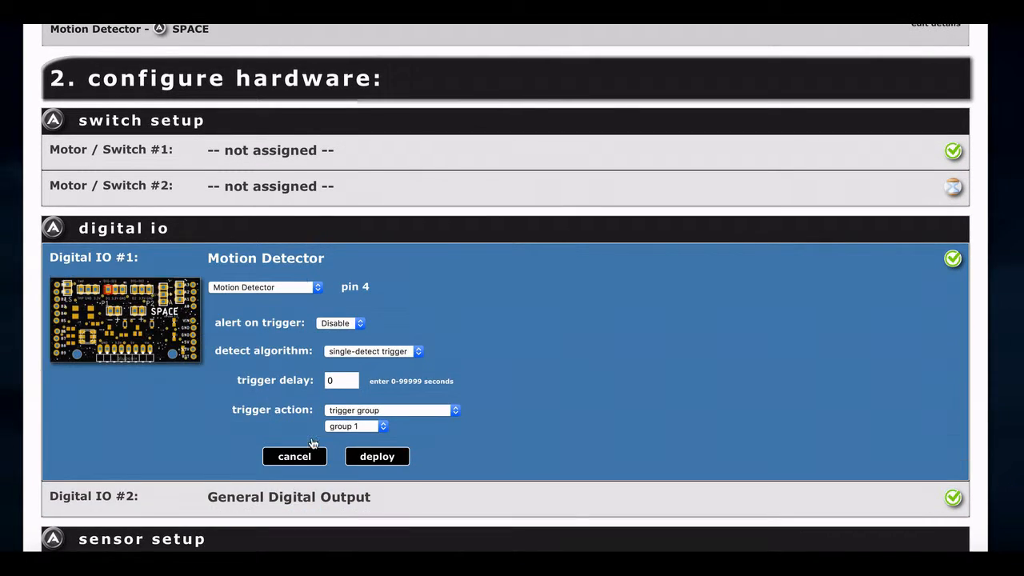
scroll(338, 391, "down", 1)
left_click(364, 356)
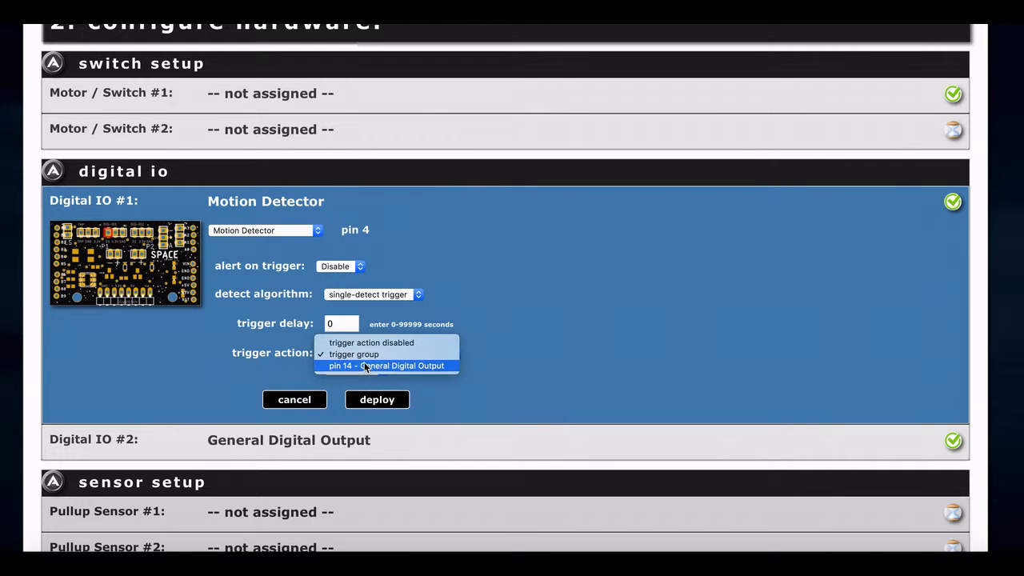
left_click(365, 368)
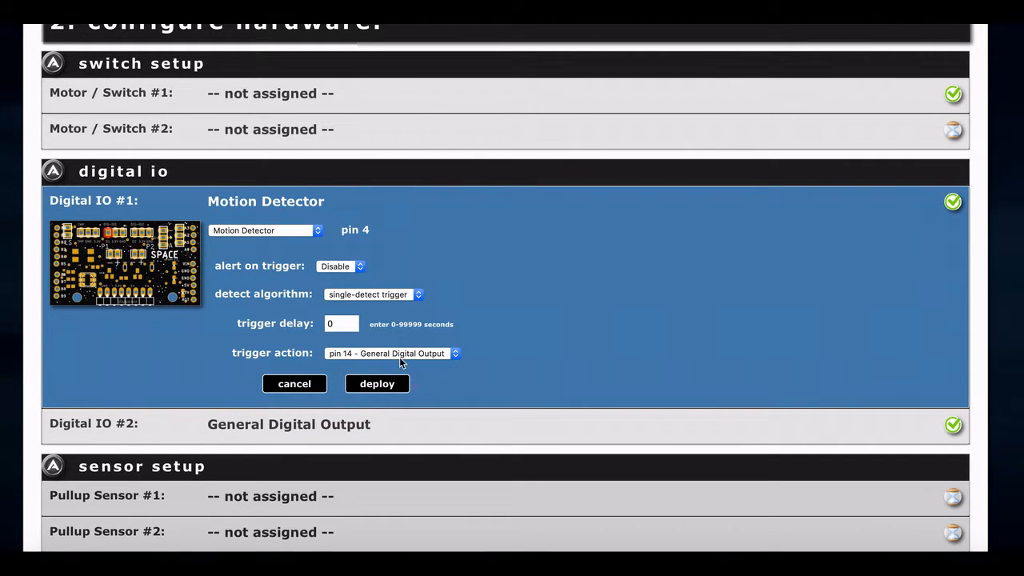
left_click(376, 386)
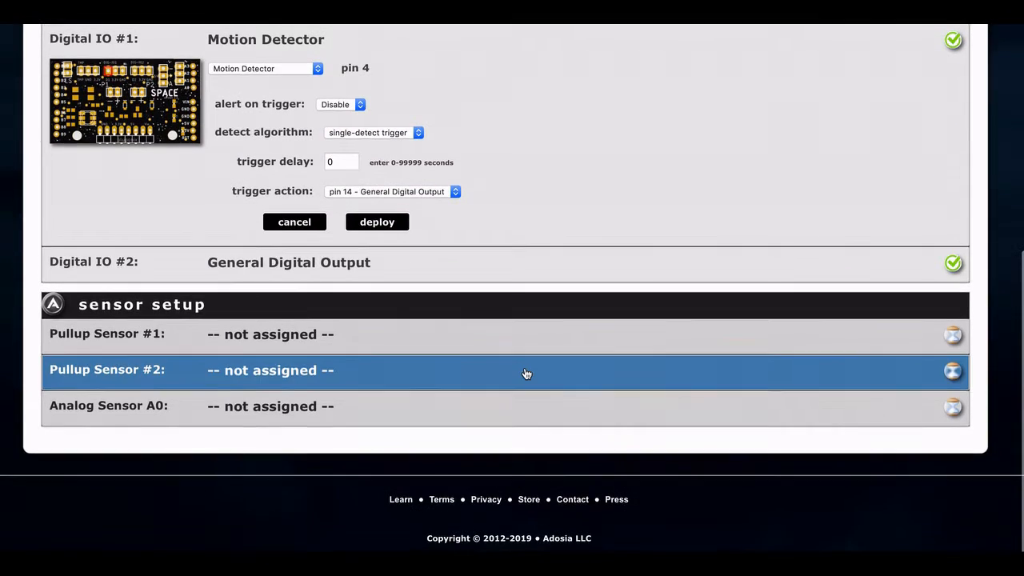
scroll(525, 372, "up", 2)
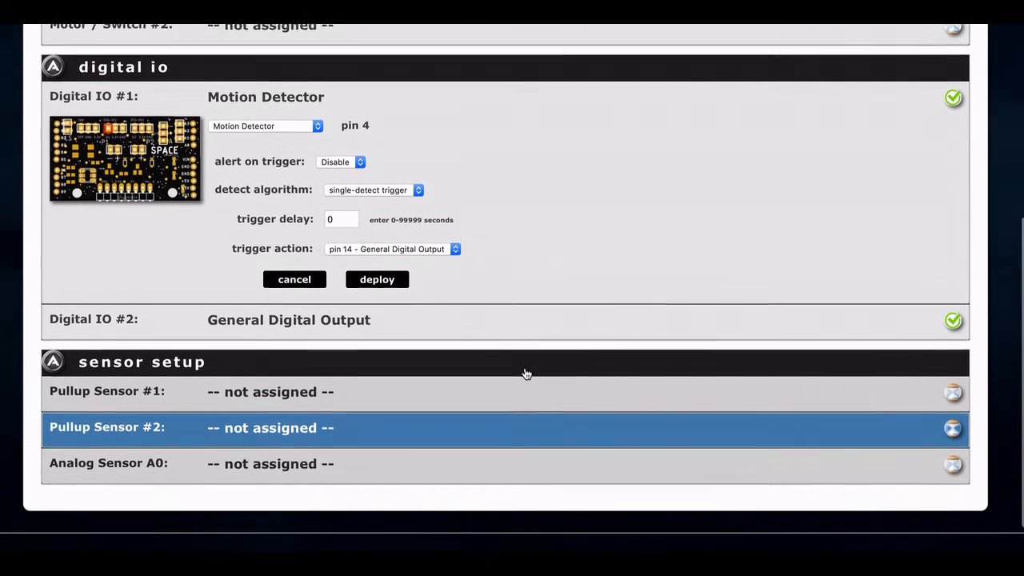